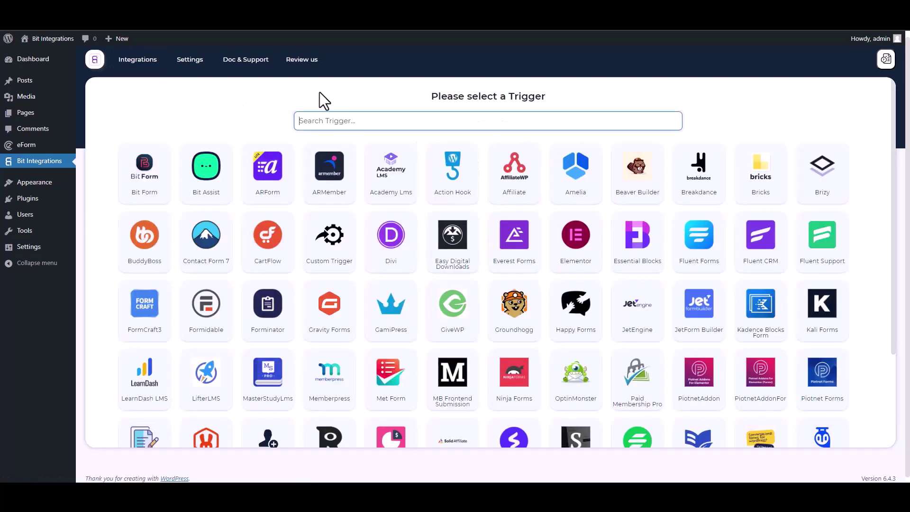
Set eForm as the trigger, using its 'Bit Integrations' form, and continue to actions
text(ef)
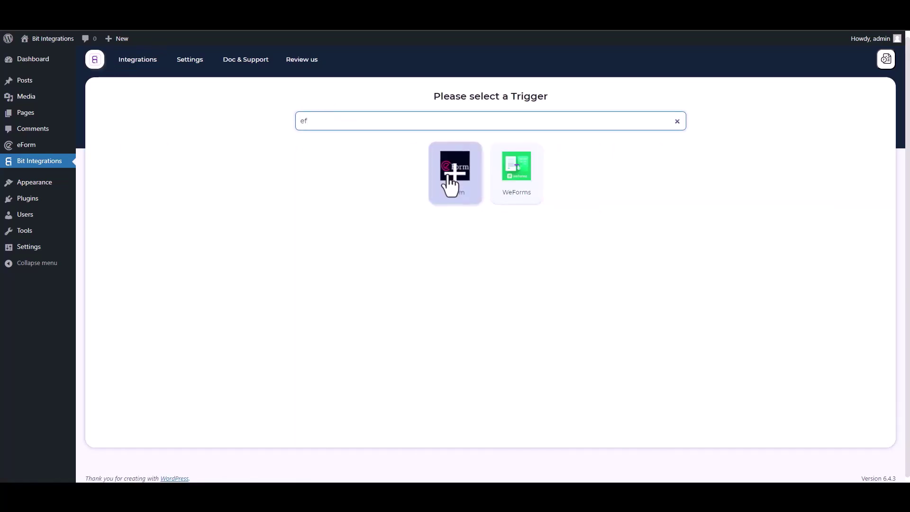
click(450, 182)
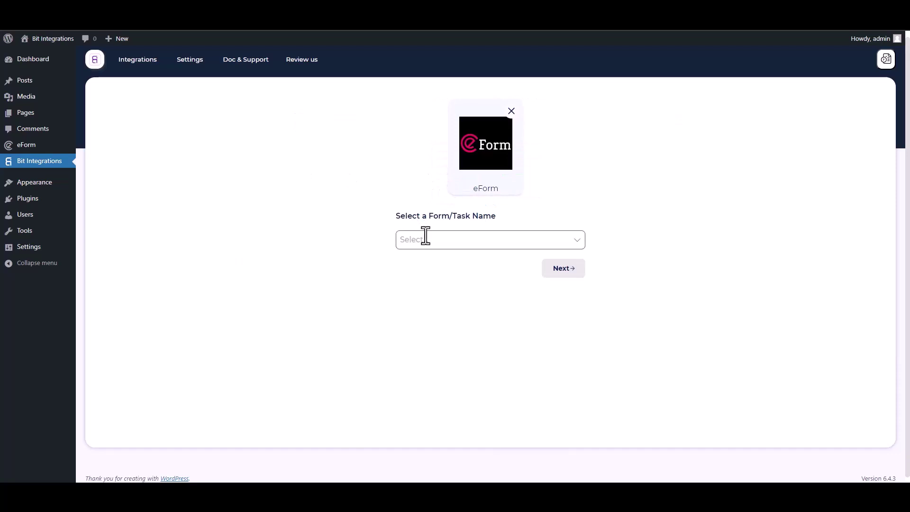
click(426, 236)
click(425, 260)
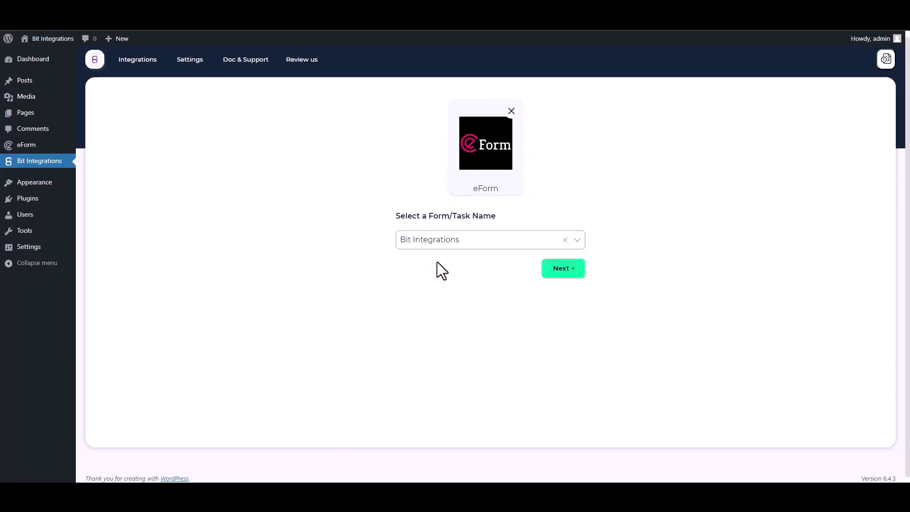
click(556, 270)
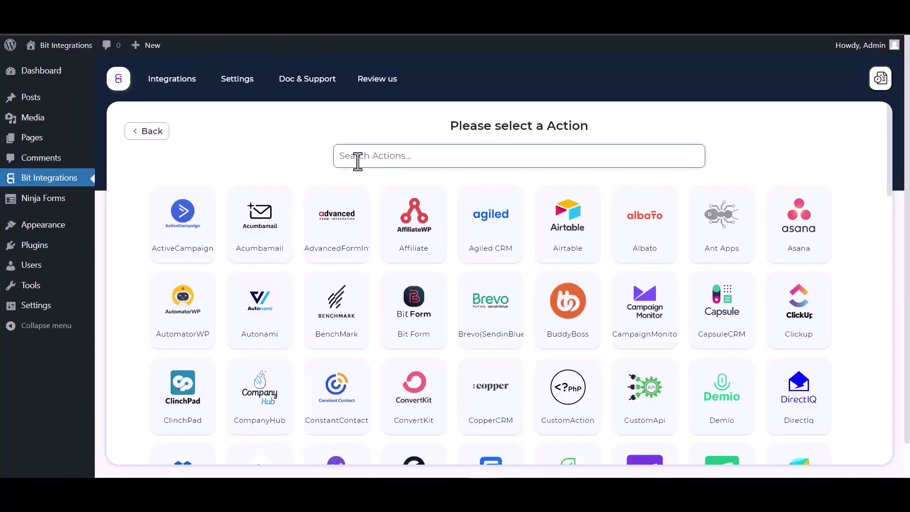
Search actions for 'perf' and choose PerfexCRM as the integration's action
text(perf)
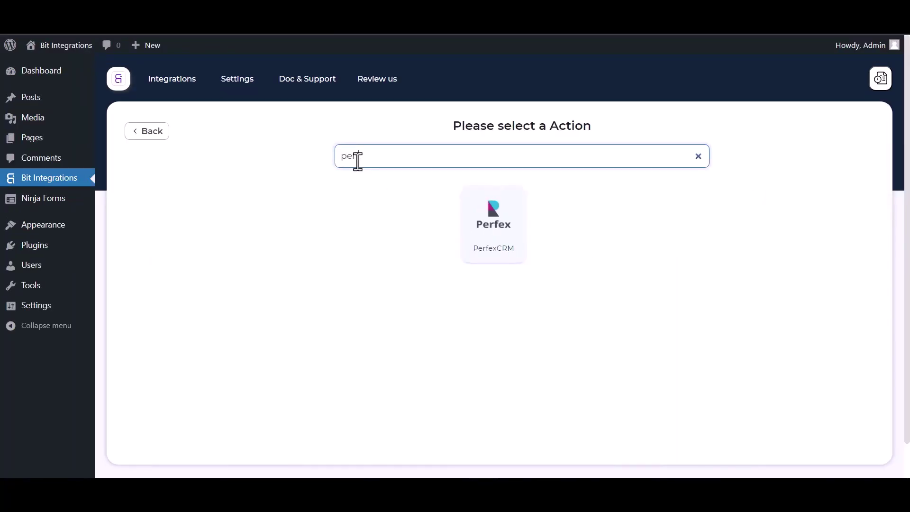
click(497, 251)
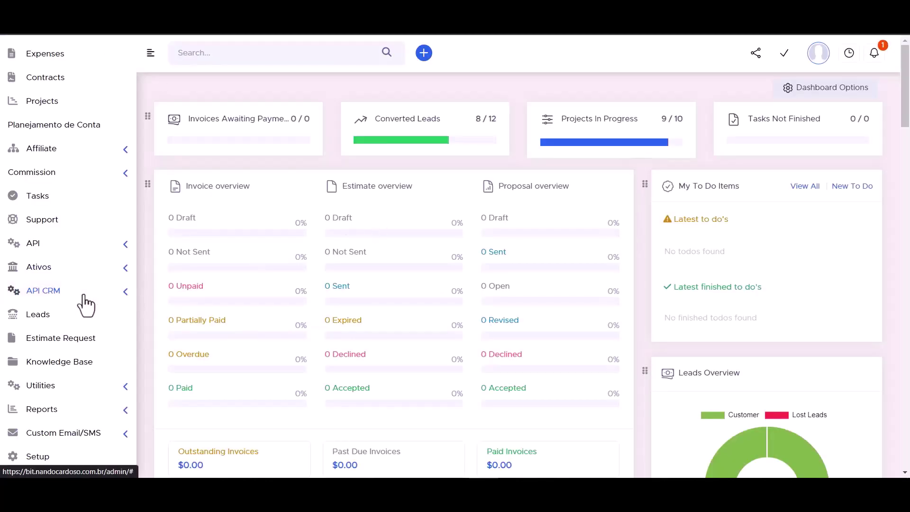
Copy the API URL from Perfex's API CRM Manager into the Access API URL field
click(124, 295)
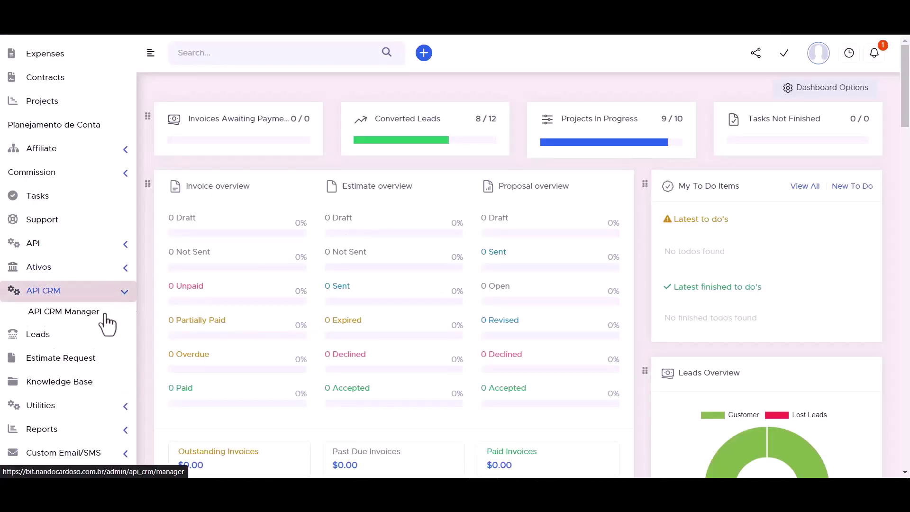
click(72, 316)
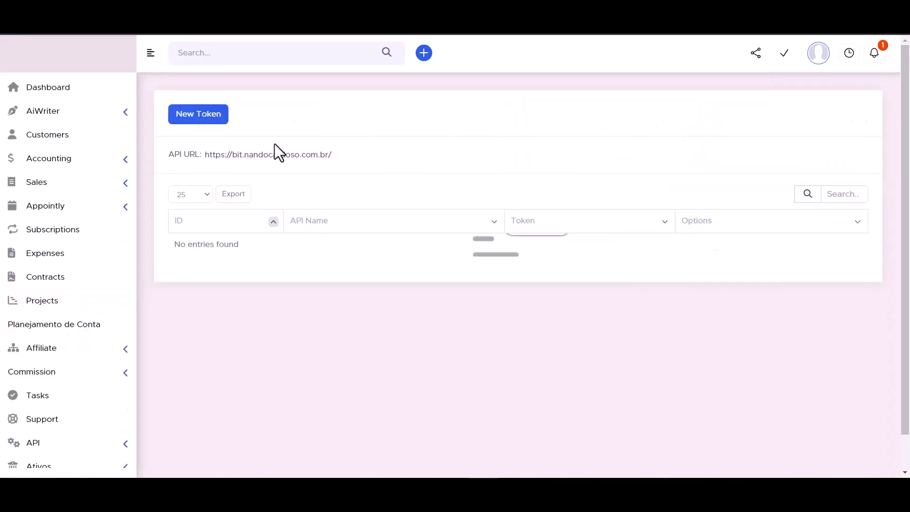
click(247, 157)
double_click(247, 156)
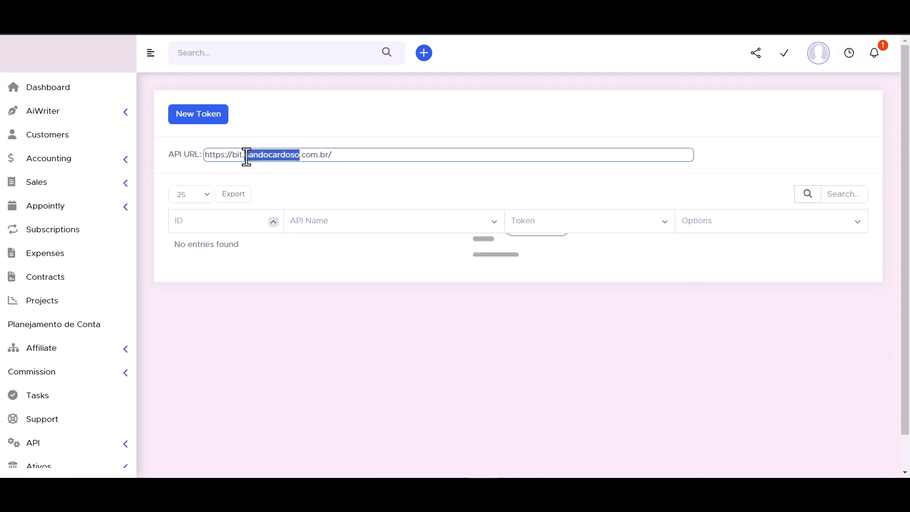
key(ctrl+a)
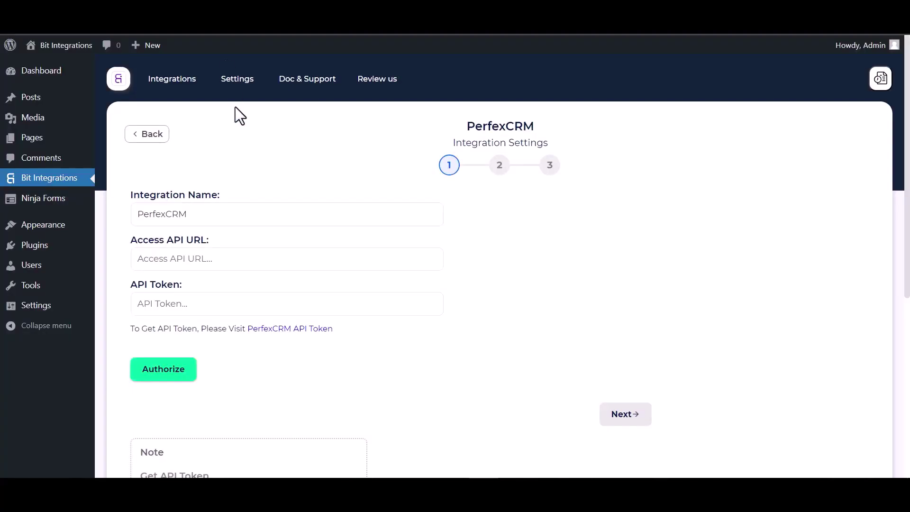
click(232, 256)
click(193, 268)
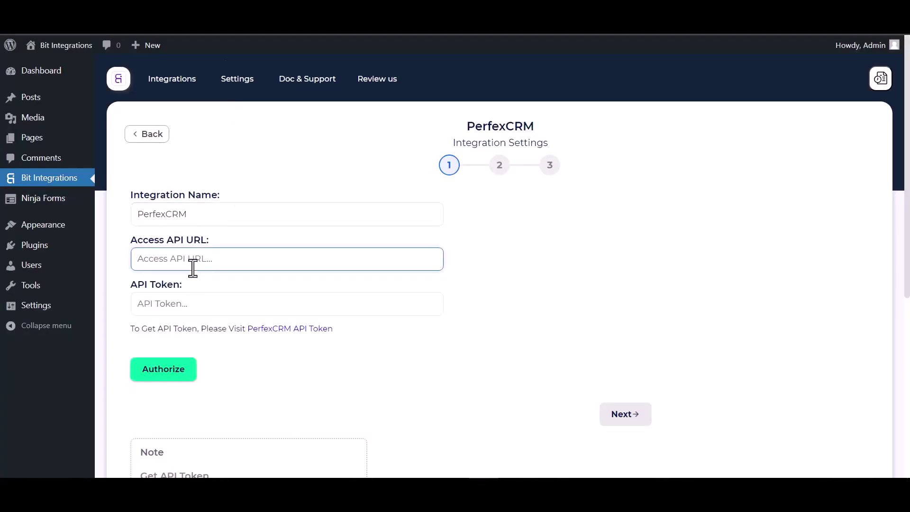
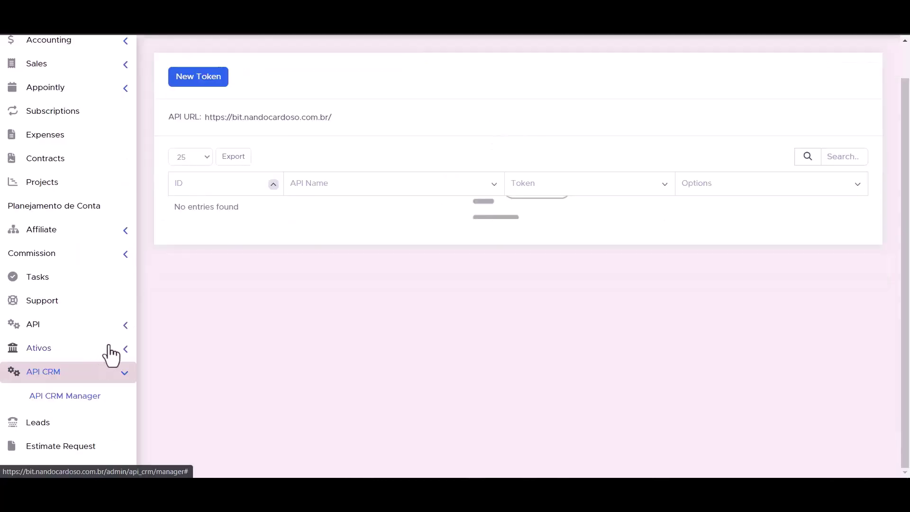
Go to Perfex's API Management token list and start a new token
click(125, 327)
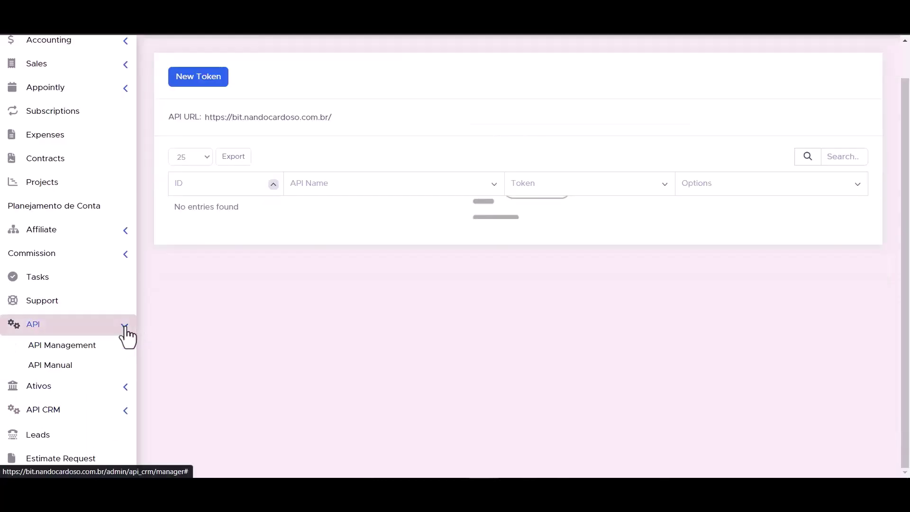
click(74, 350)
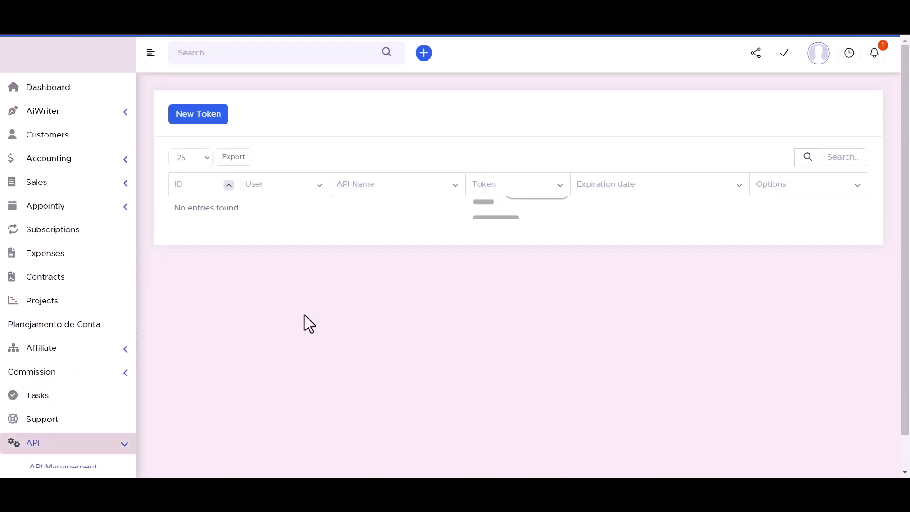
click(198, 120)
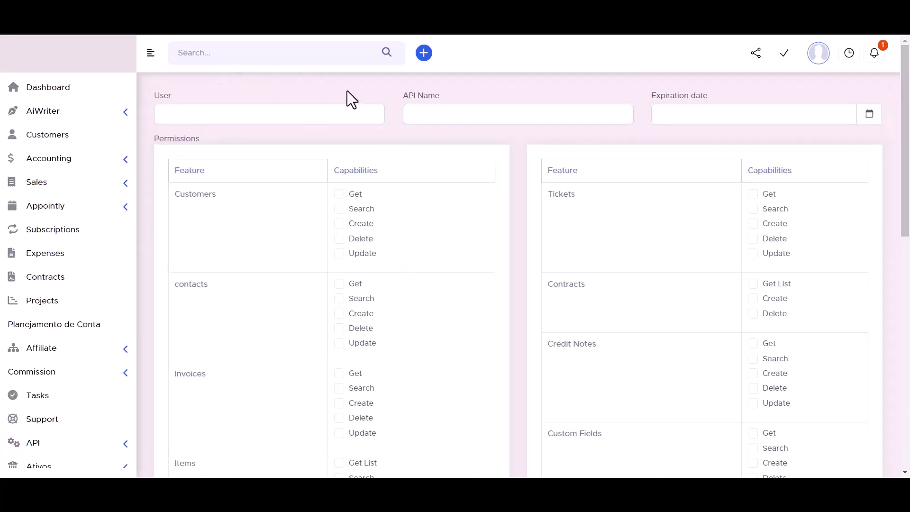
click(434, 113)
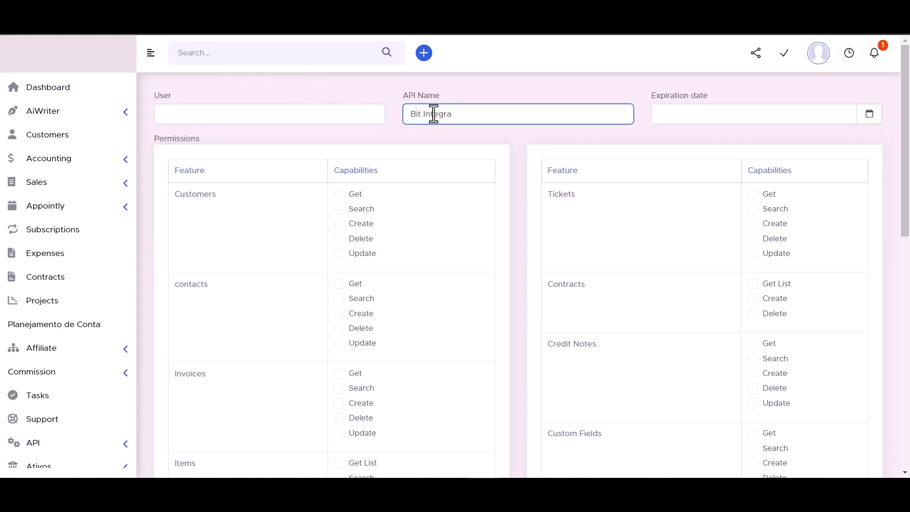
text(Bit Integrations)
click(869, 115)
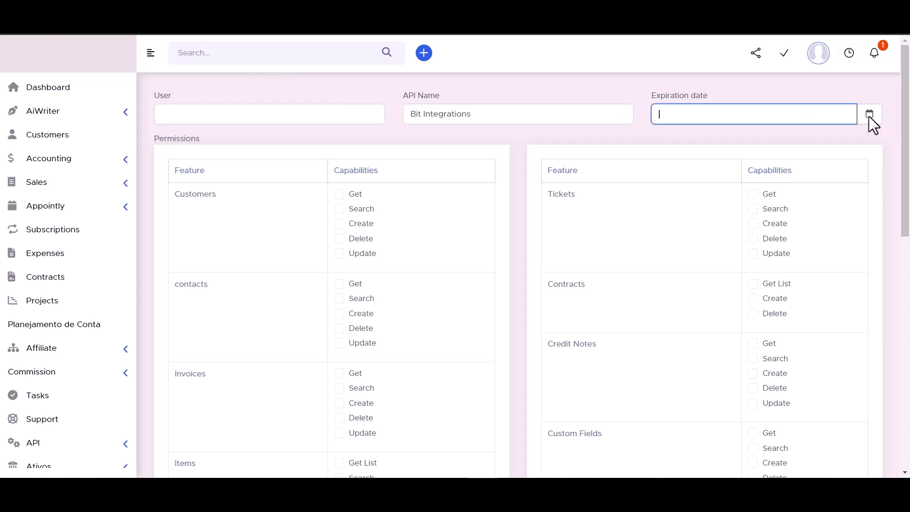
click(805, 250)
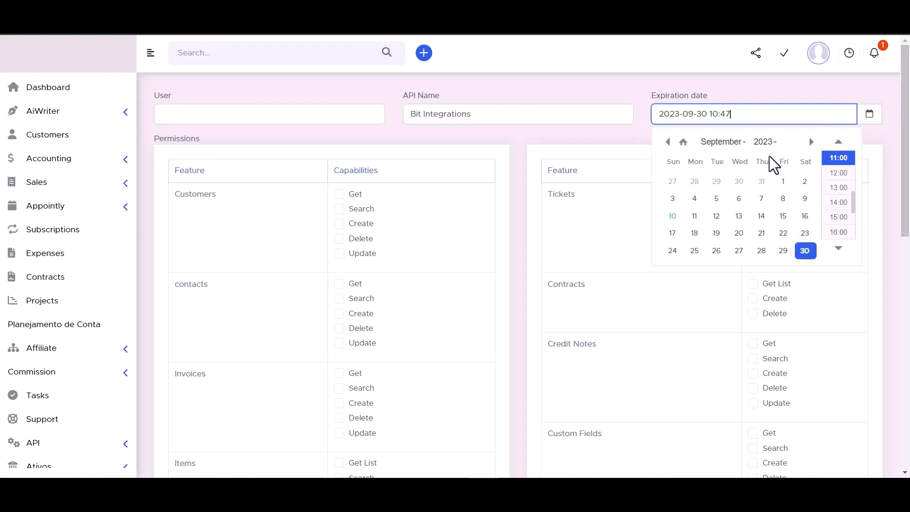
click(765, 142)
click(764, 171)
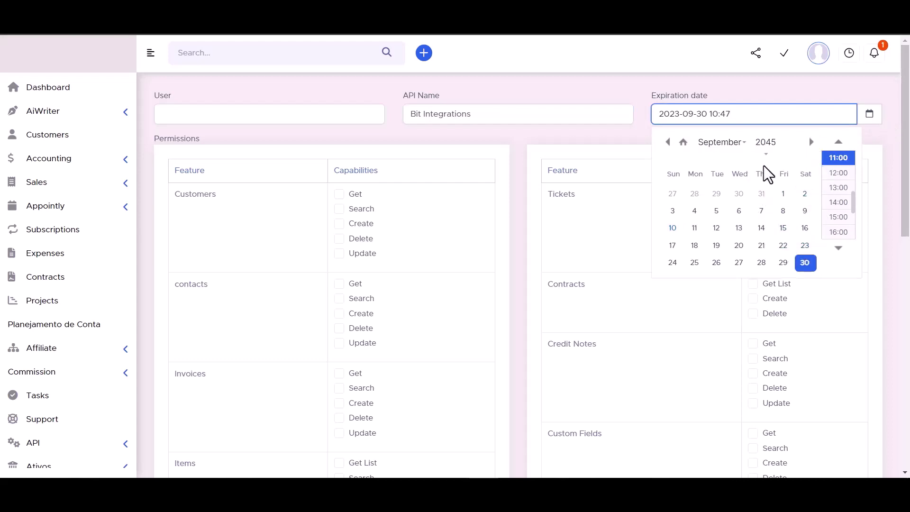
click(618, 85)
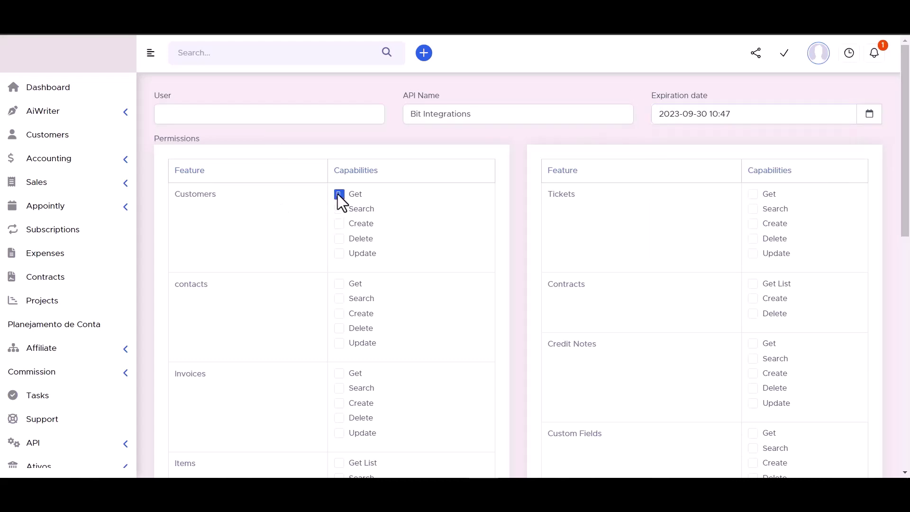
Grant the token permissions on Customers, Contracts, Tickets and contacts
click(339, 211)
click(340, 223)
click(339, 239)
click(340, 253)
click(753, 284)
click(753, 299)
click(753, 314)
click(753, 253)
click(753, 238)
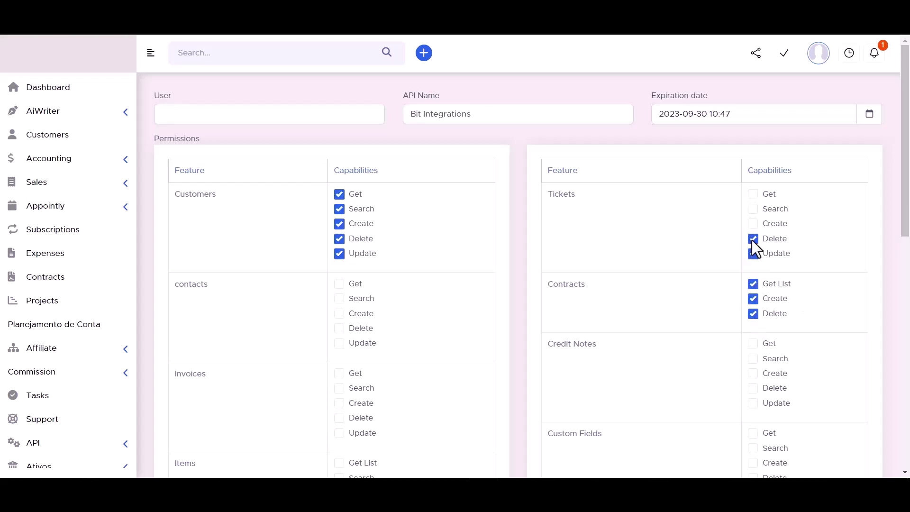
click(753, 224)
click(753, 194)
click(339, 284)
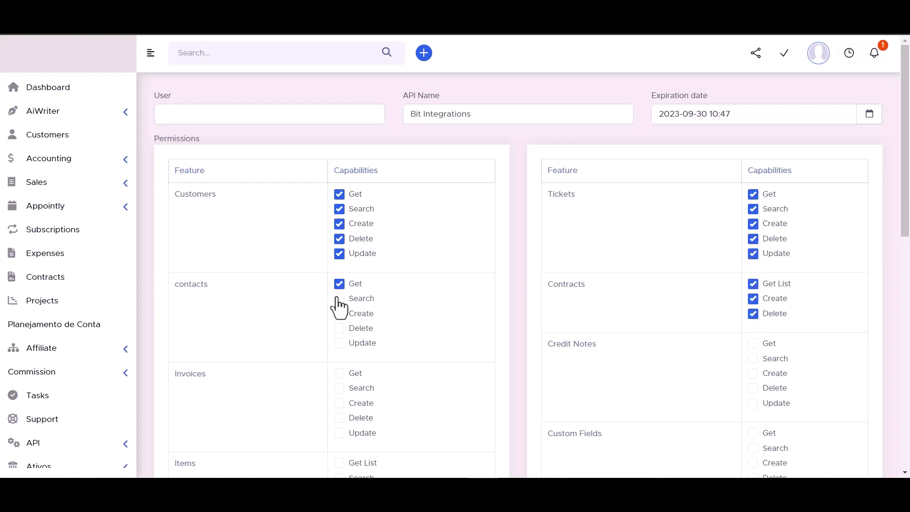
click(339, 328)
click(339, 343)
Grant permissions on Credit Notes, Items, Custom Fields, Leads and Estimates
scroll(409, 259, down, 3)
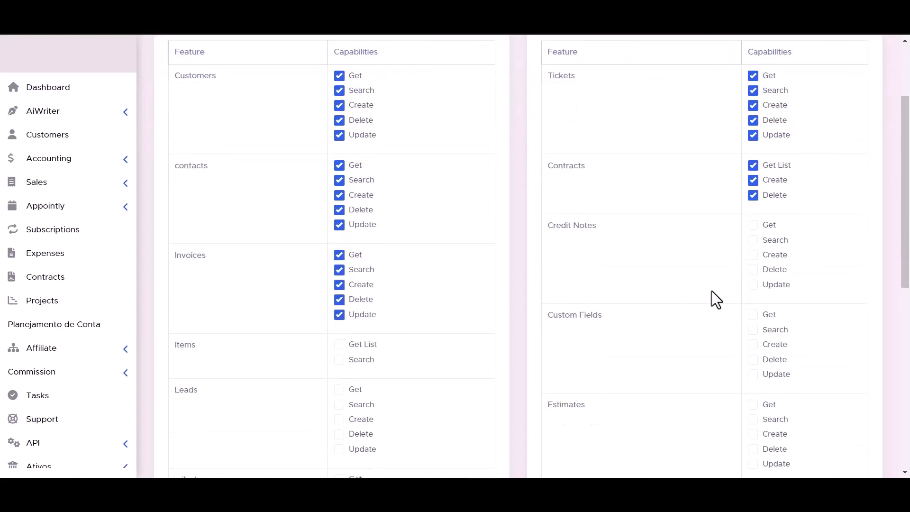
click(752, 225)
scroll(404, 297, down, 3)
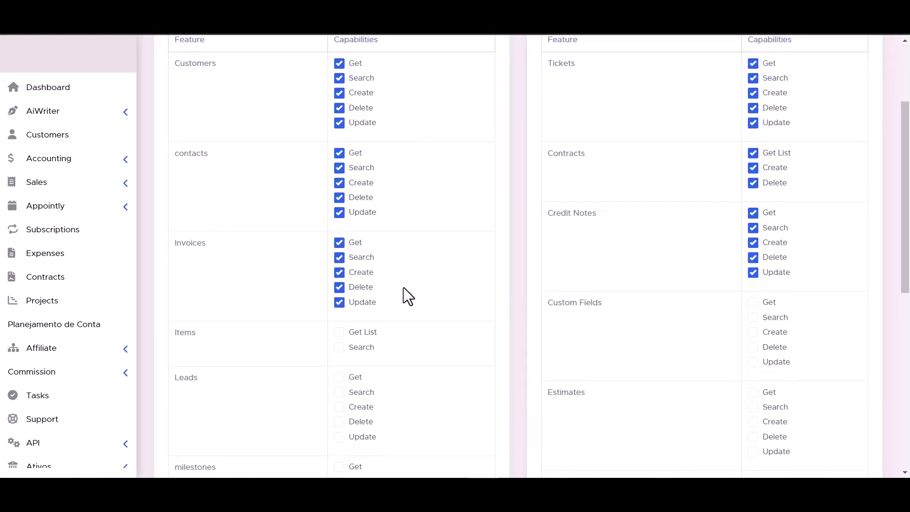
click(341, 226)
click(753, 255)
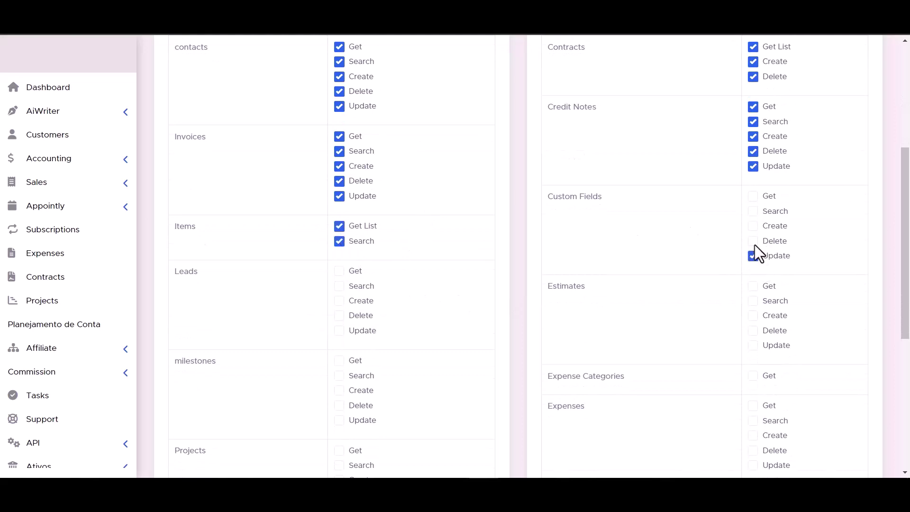
click(753, 241)
click(752, 226)
click(753, 211)
click(752, 196)
click(340, 301)
click(339, 316)
click(340, 331)
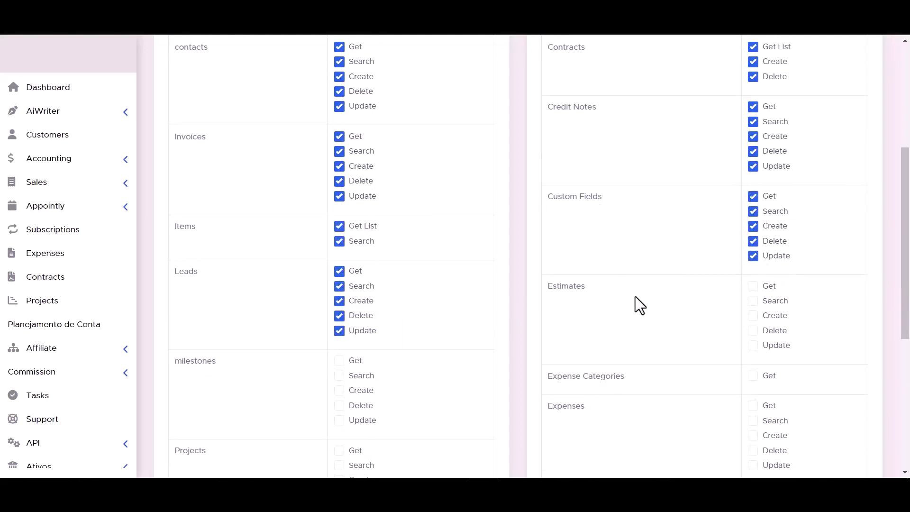
click(753, 301)
click(754, 331)
click(753, 347)
Grant permissions on Projects, Expenses, staffs and Payments
scroll(754, 342, down, 1)
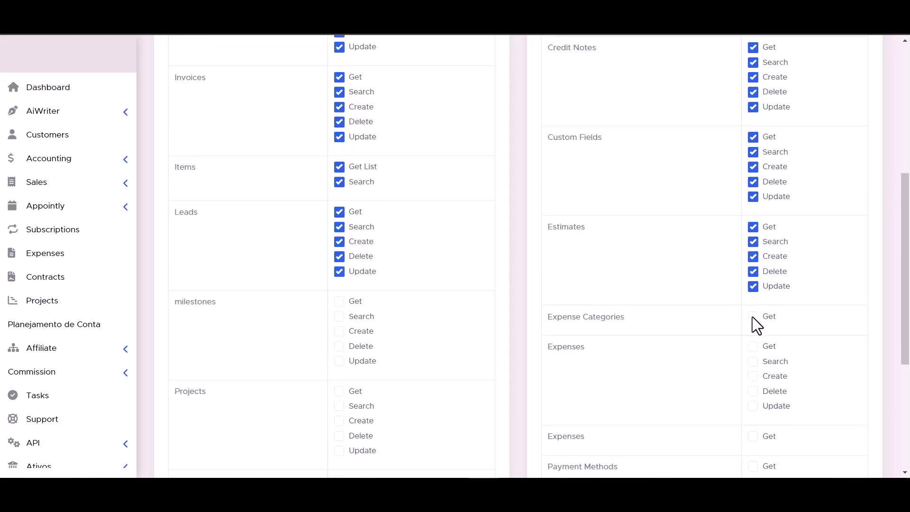
scroll(331, 320, down, 2)
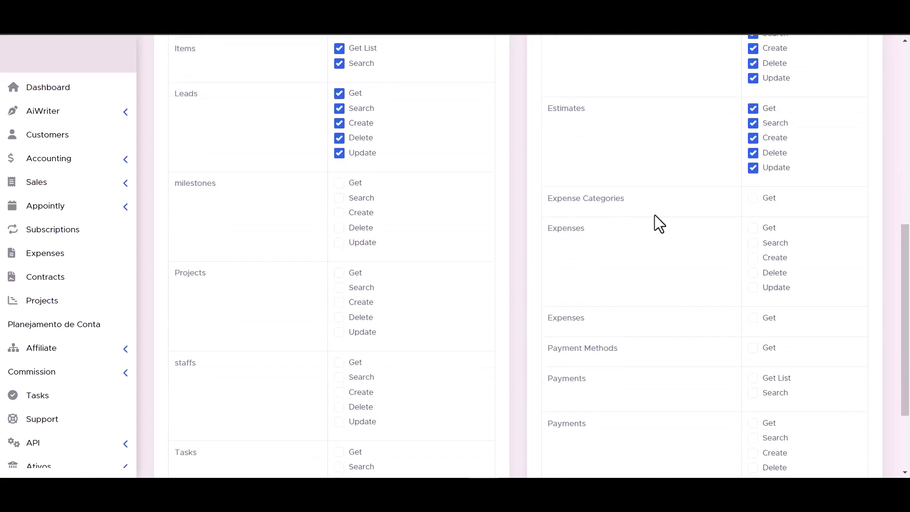
scroll(649, 213, down, 2)
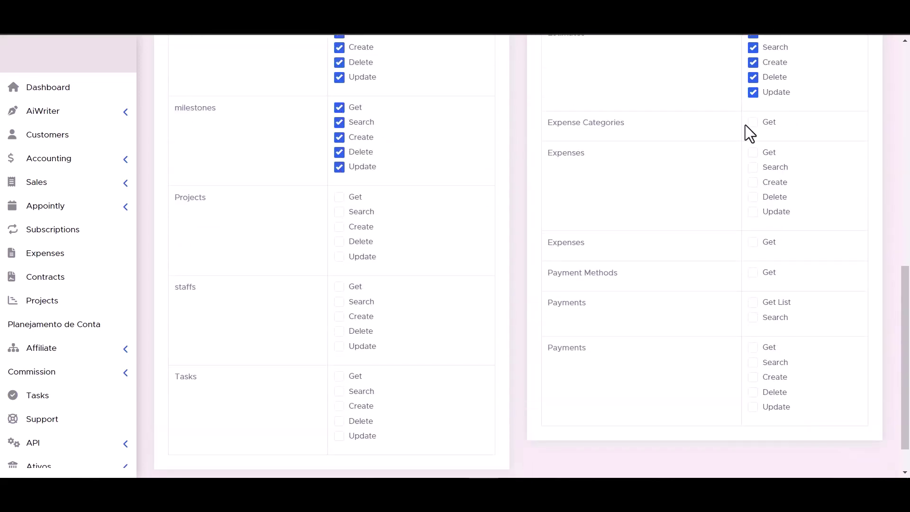
click(341, 242)
click(341, 257)
click(753, 152)
click(753, 167)
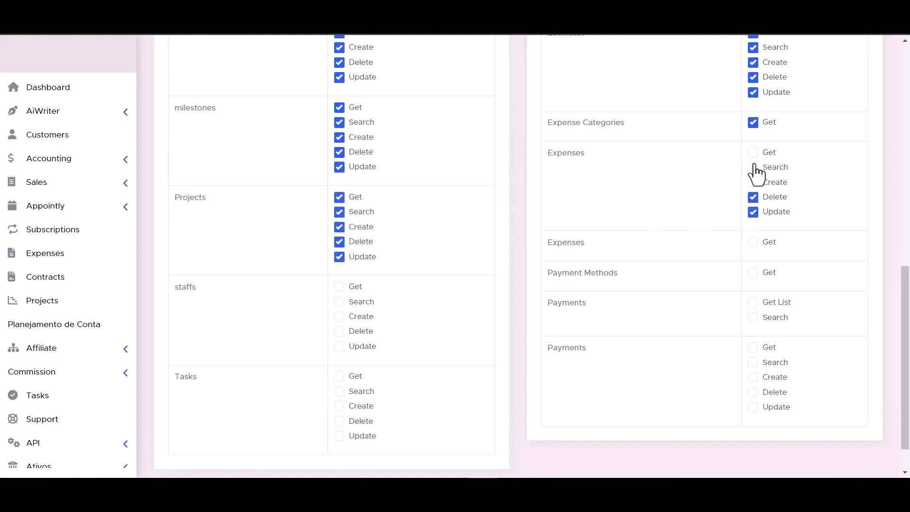
click(340, 287)
click(340, 302)
click(340, 317)
click(340, 332)
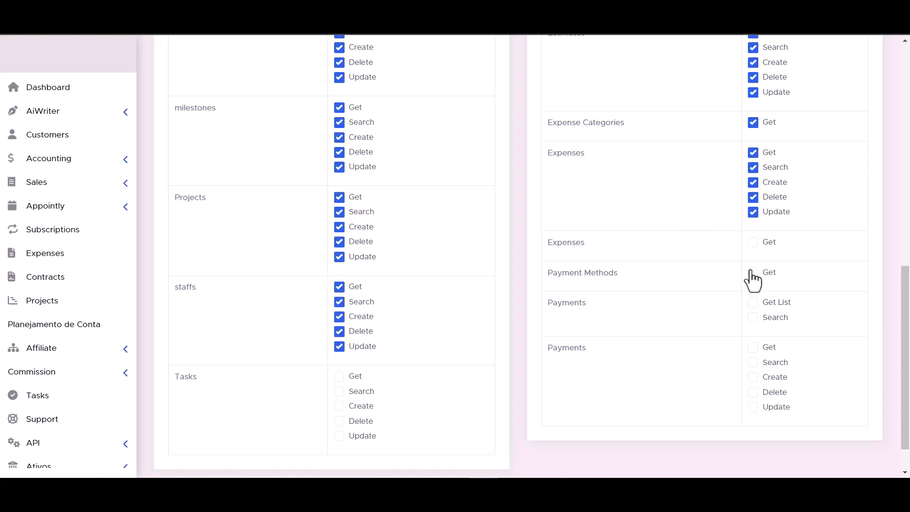
click(754, 241)
click(753, 303)
Grant Tasks and remaining Payments permissions, then save the new API token
scroll(522, 319, down, 1)
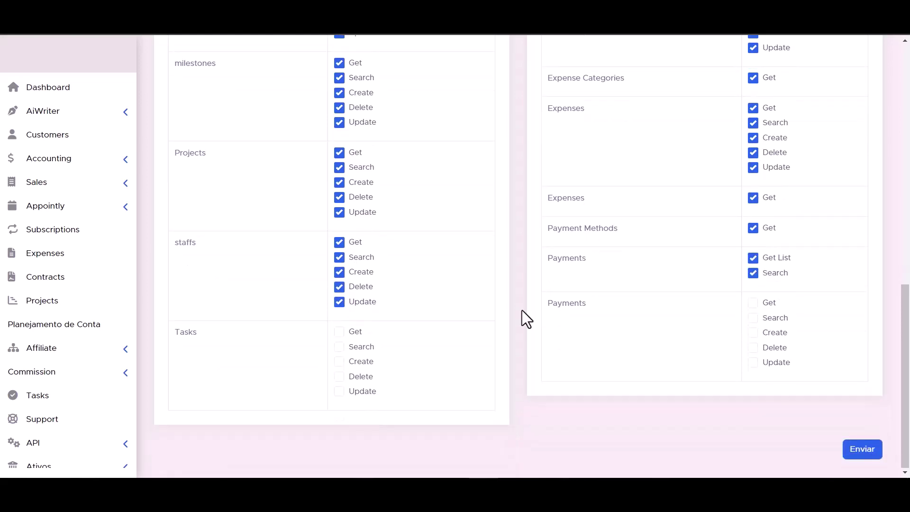
click(340, 347)
click(340, 332)
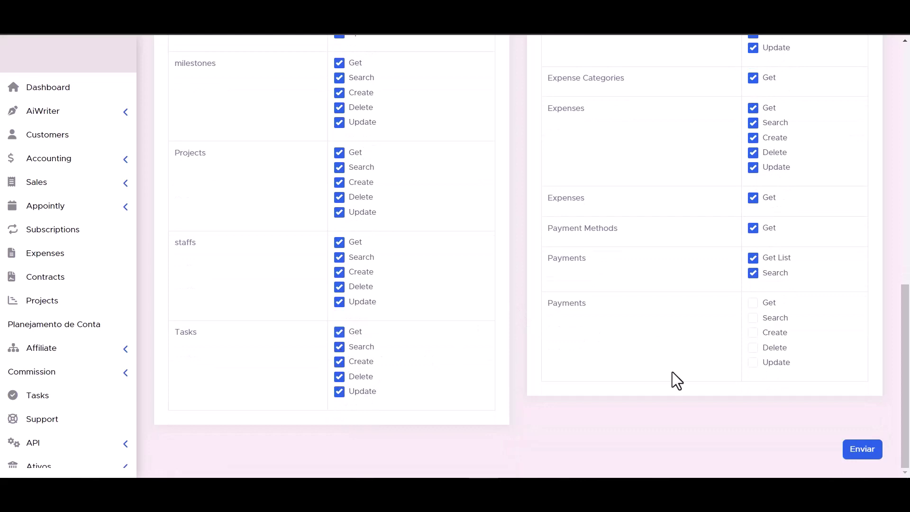
click(754, 363)
click(753, 347)
click(753, 332)
click(754, 318)
click(754, 302)
scroll(573, 377, up, 1)
scroll(568, 368, down, 1)
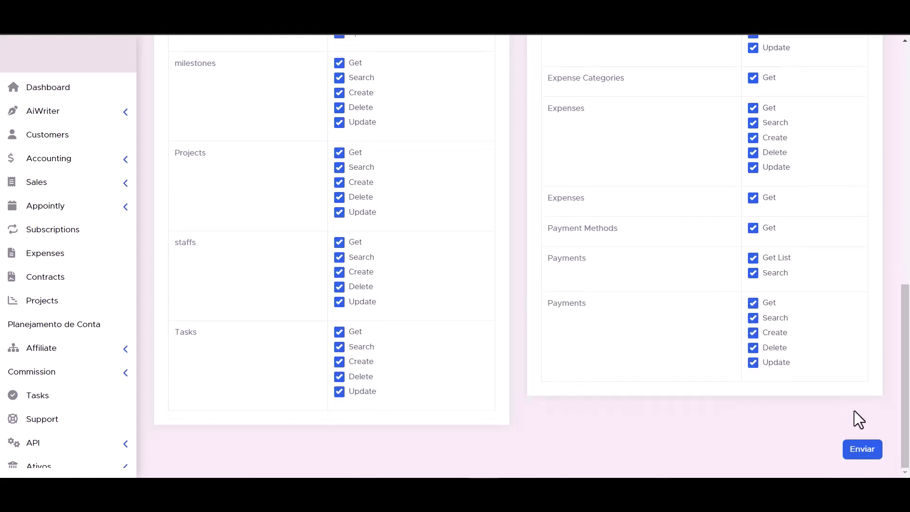
click(862, 450)
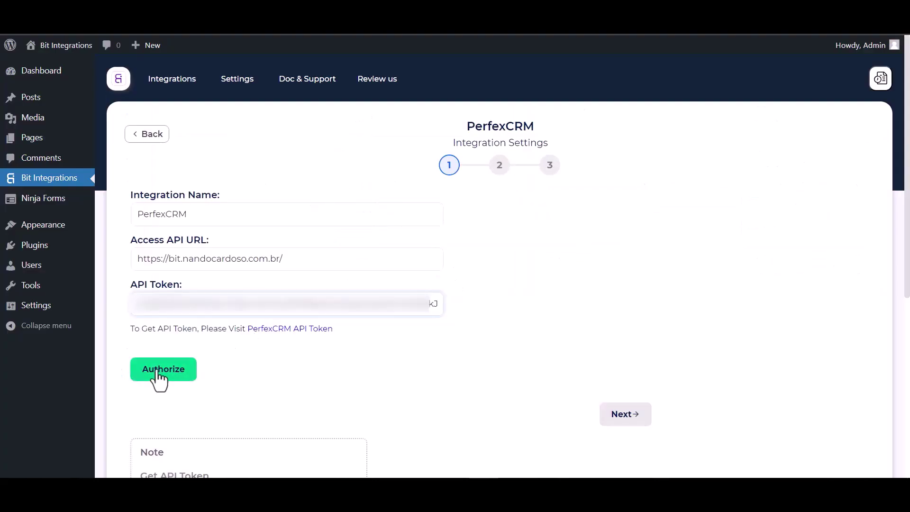
Authorize the PerfexCRM connection using the new API token
click(159, 375)
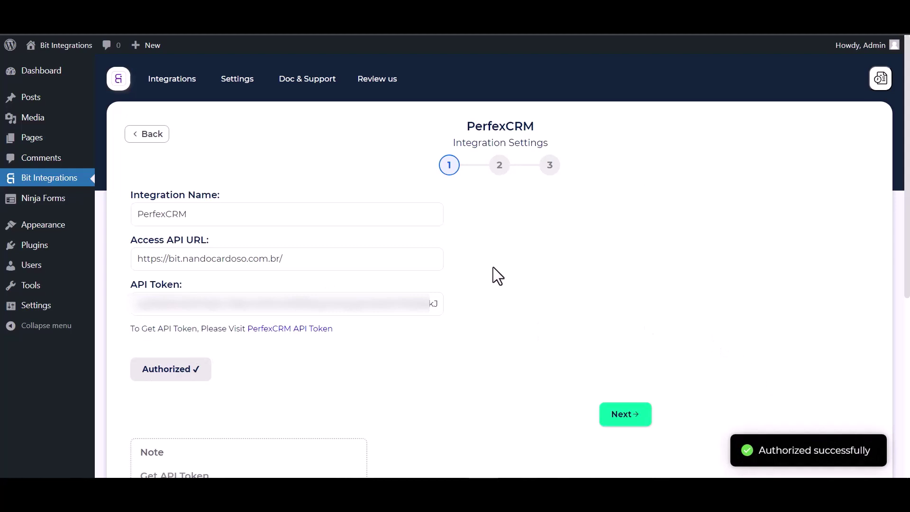
Choose Create Contact as the PerfexCRM action and Bit Integrations as the customer
scroll(541, 285, down, 1)
scroll(506, 291, up, 1)
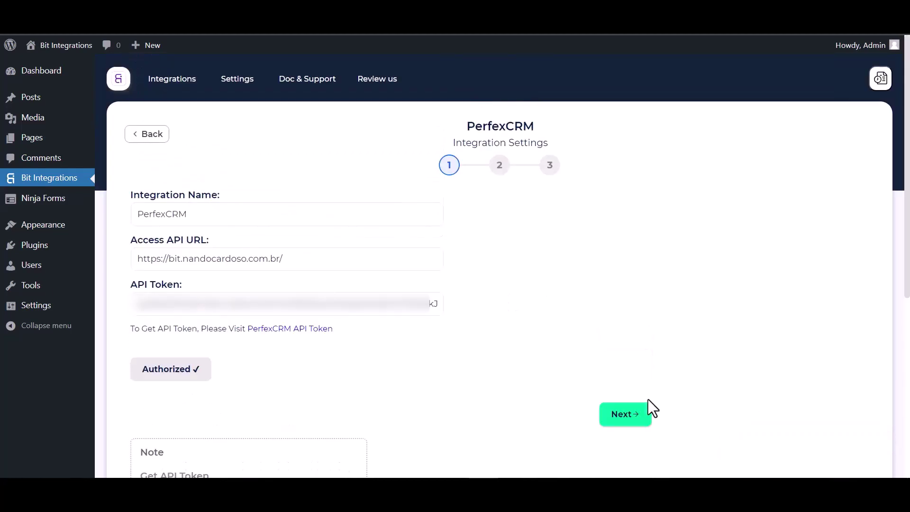
click(626, 415)
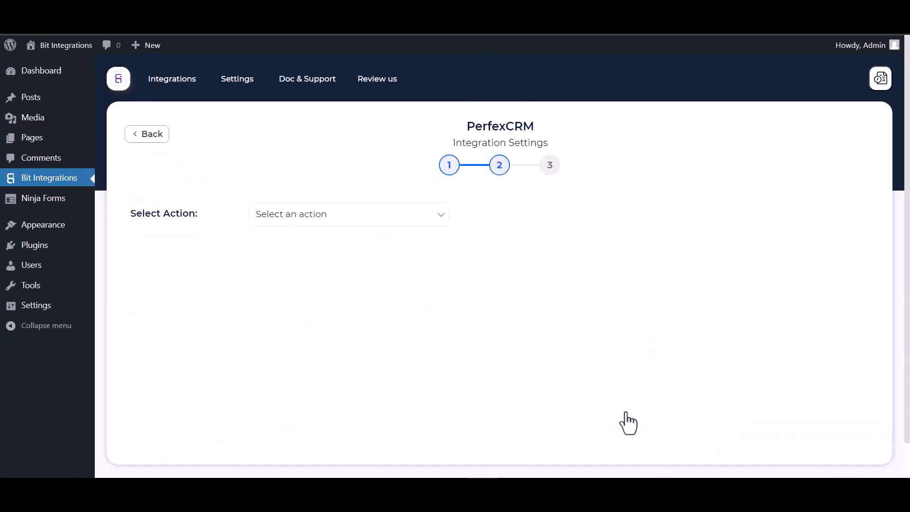
click(359, 217)
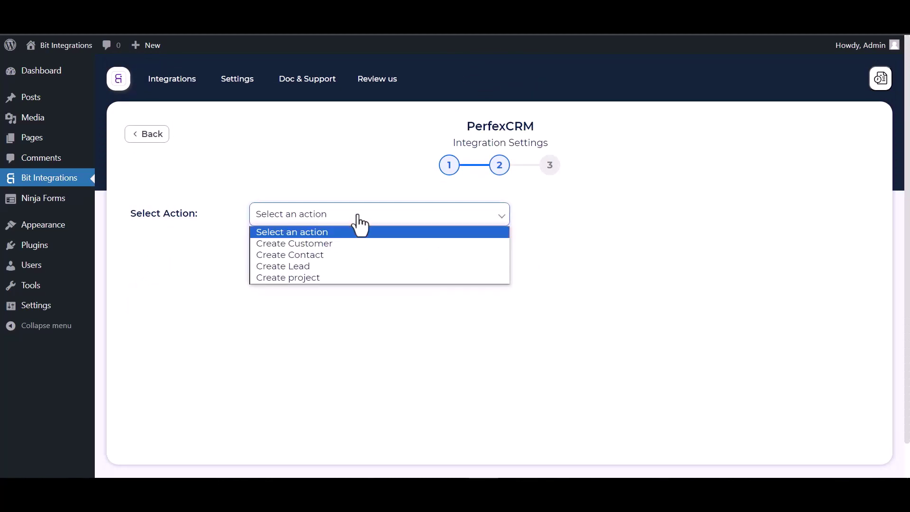
click(312, 259)
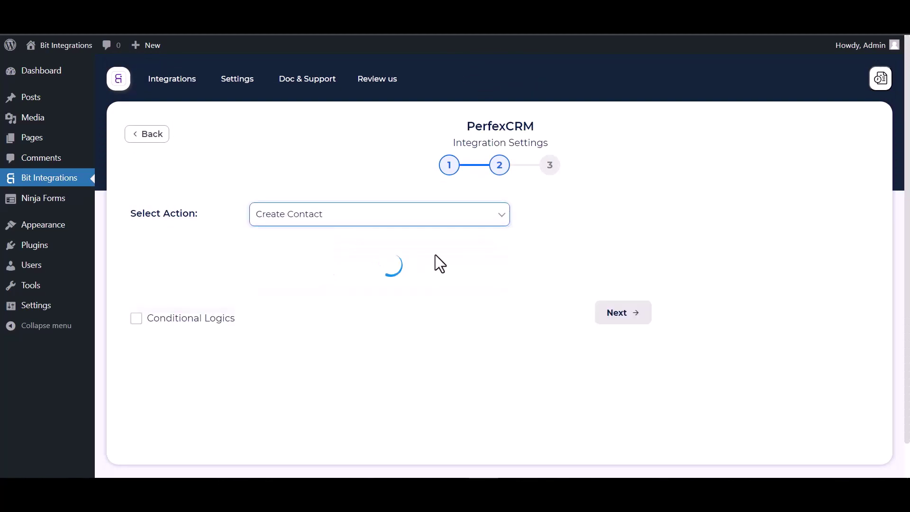
scroll(437, 280, down, 1)
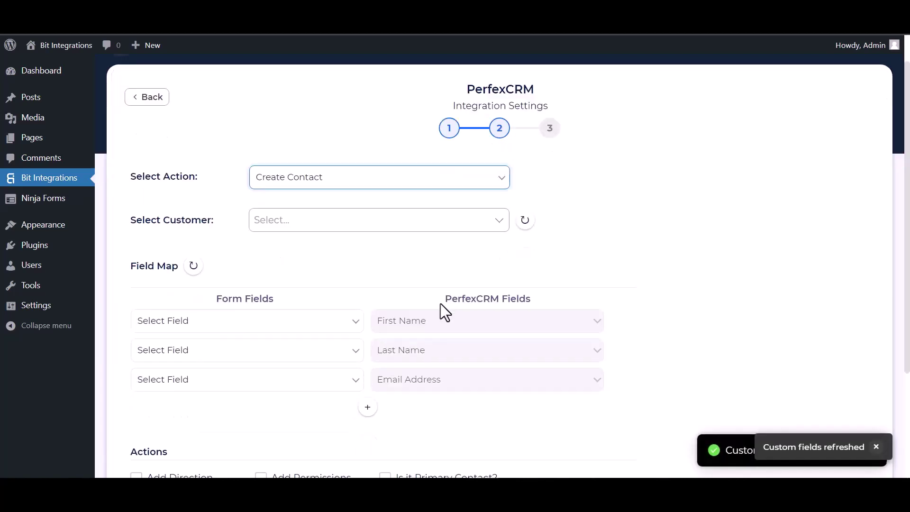
click(306, 222)
click(294, 258)
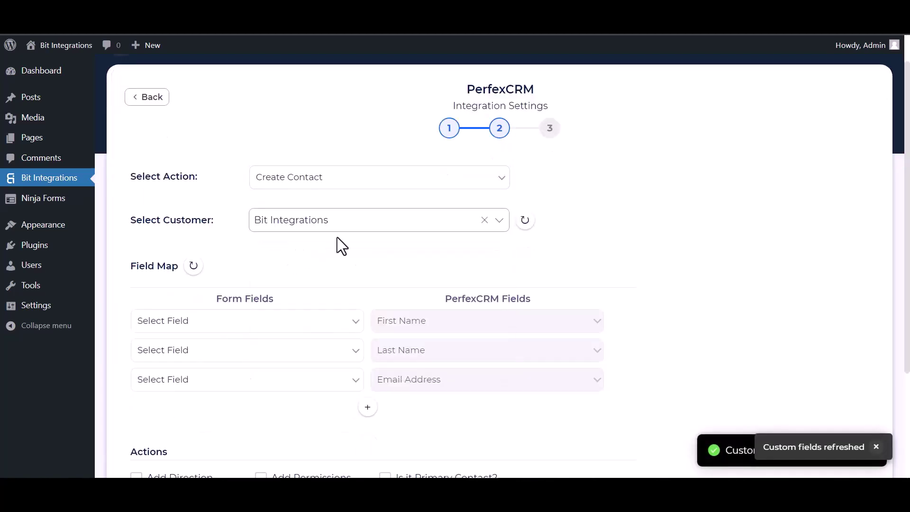
scroll(351, 239, down, 4)
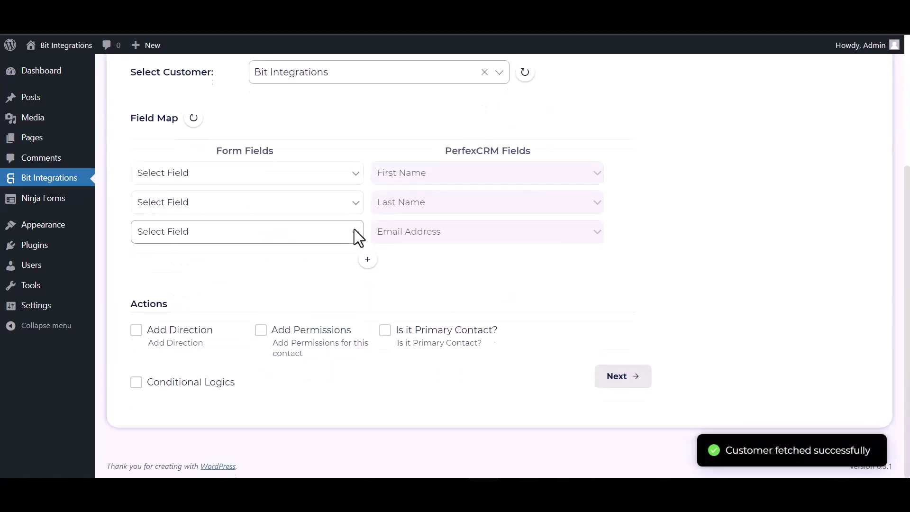
Map the form's First Name, Last Name and Email to PerfexCRM's First Name, Last Name and Email Address
click(258, 175)
click(204, 215)
click(259, 213)
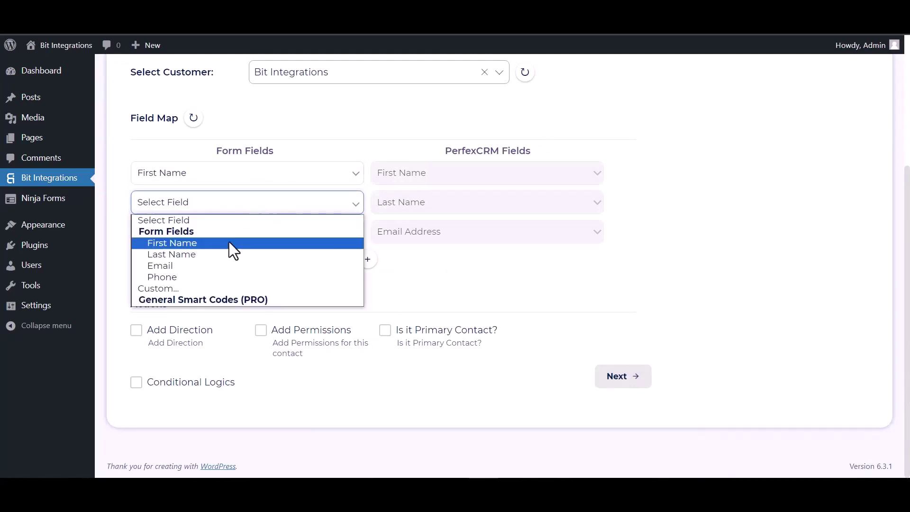
click(196, 254)
click(206, 237)
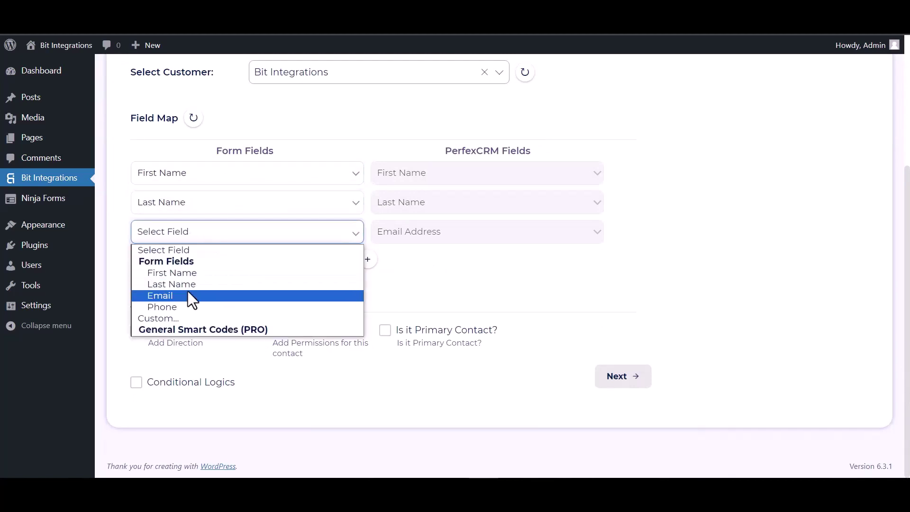
click(190, 295)
Add a mapping row linking the form's Phone to PerfexCRM's Phone Number
click(368, 260)
click(396, 261)
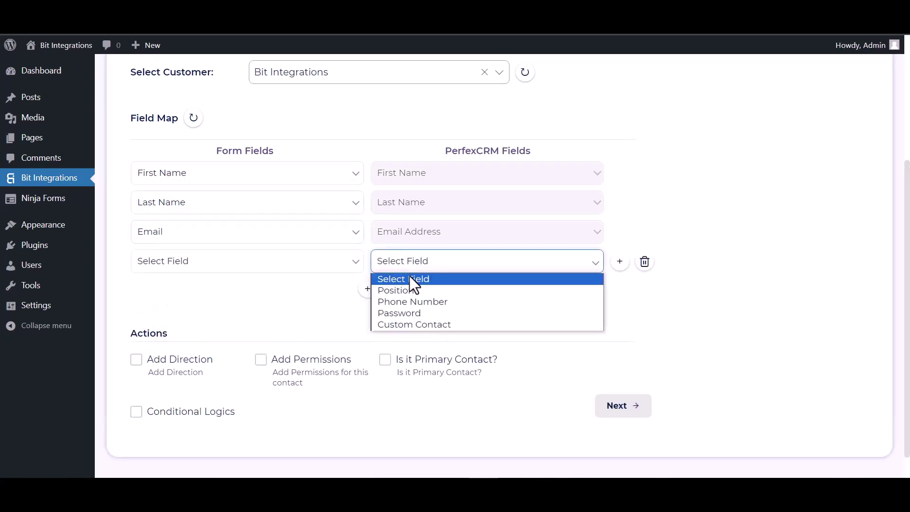
click(395, 301)
click(286, 266)
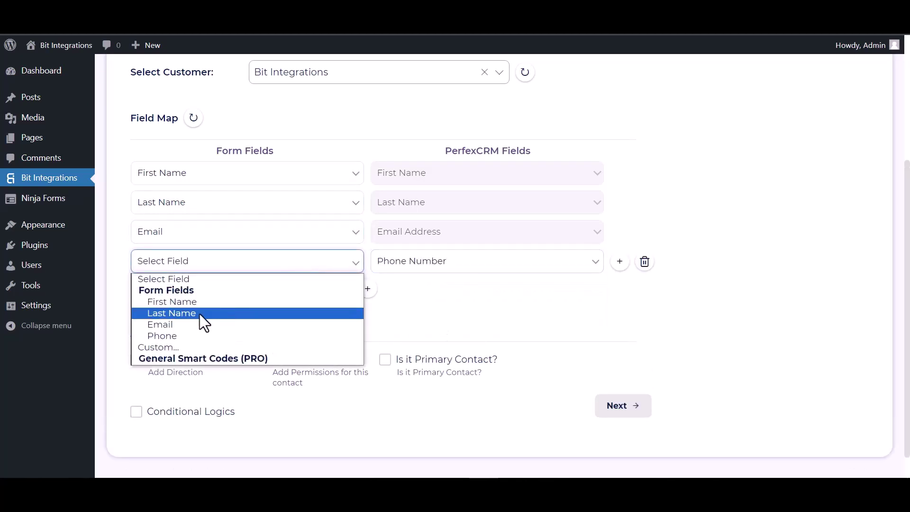
click(181, 335)
Leave Conditional Logics switched off and continue to the final step
scroll(303, 270, down, 2)
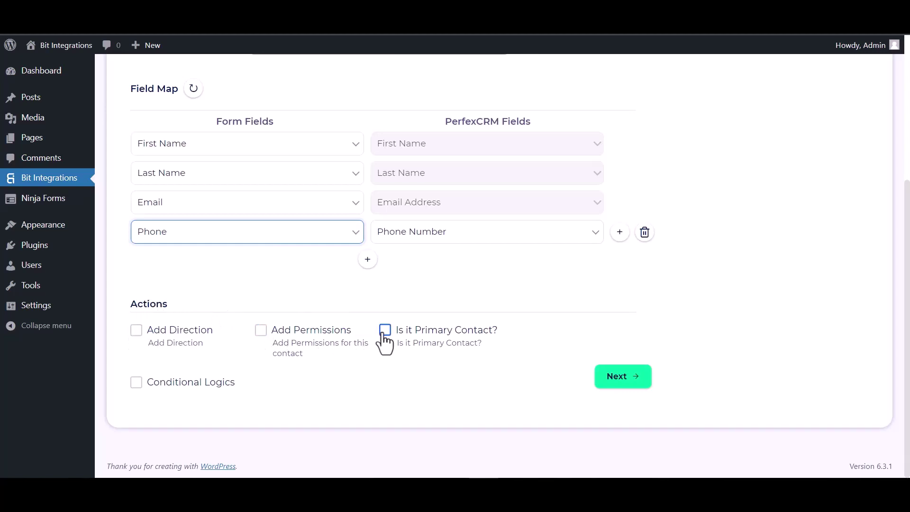
click(136, 382)
scroll(313, 332, down, 3)
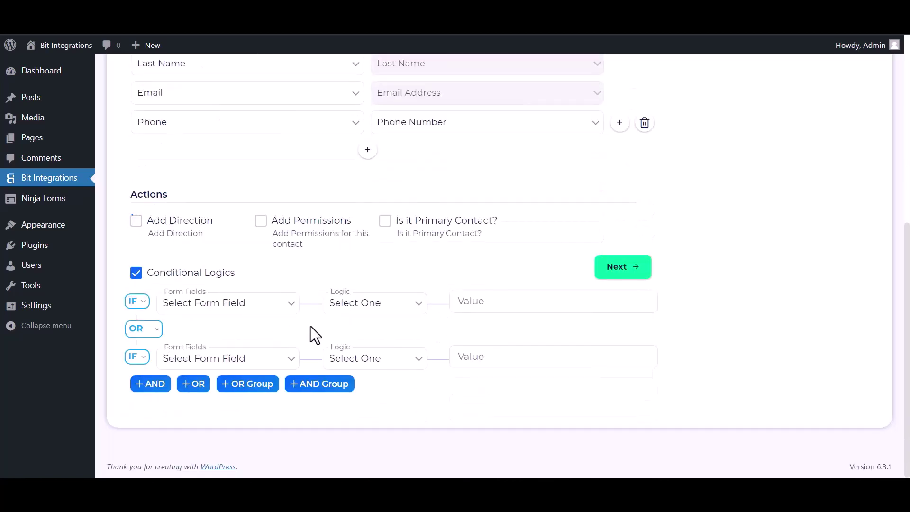
mouse_move(467, 315)
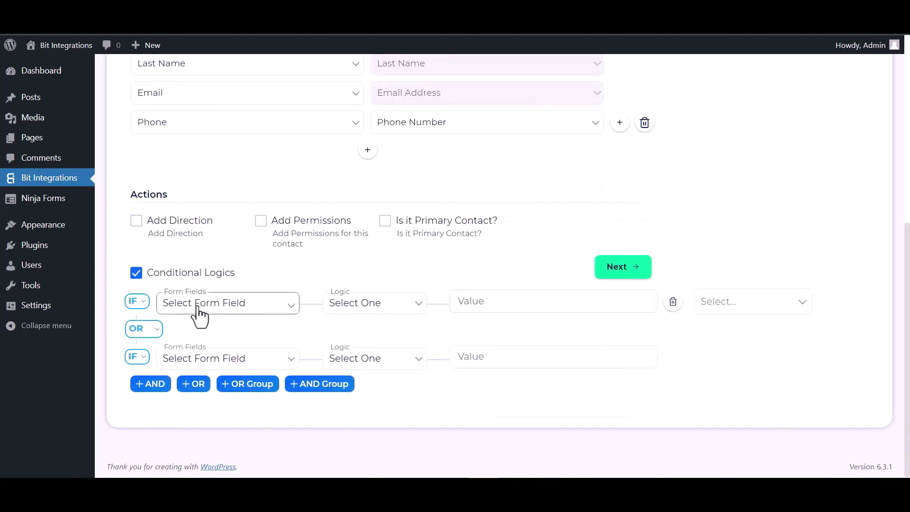
click(138, 275)
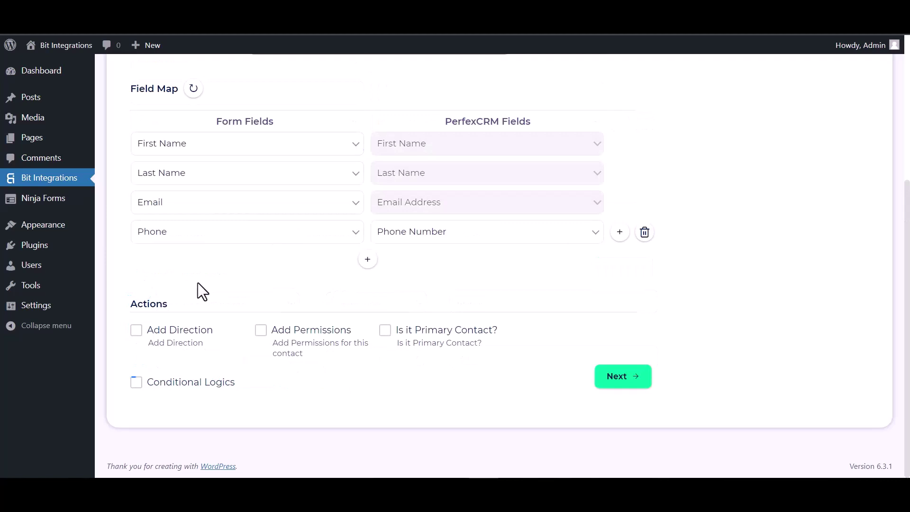
click(633, 379)
Save the integration and submit the eForm test entry with an e-mail and phone number
click(509, 231)
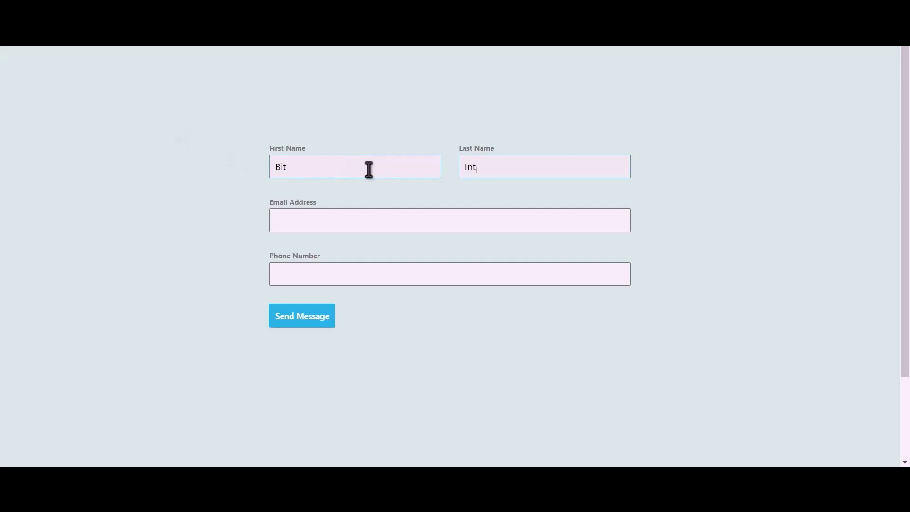
text(egrations)
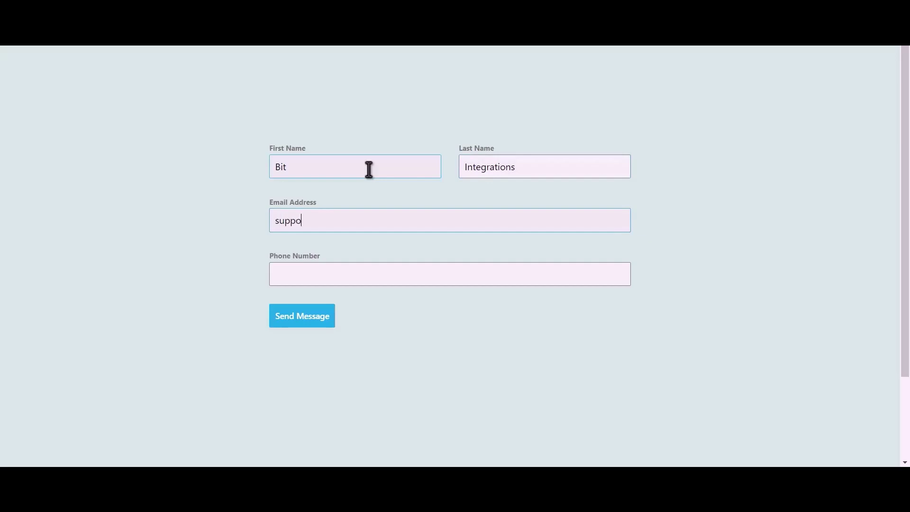
text(444555666)
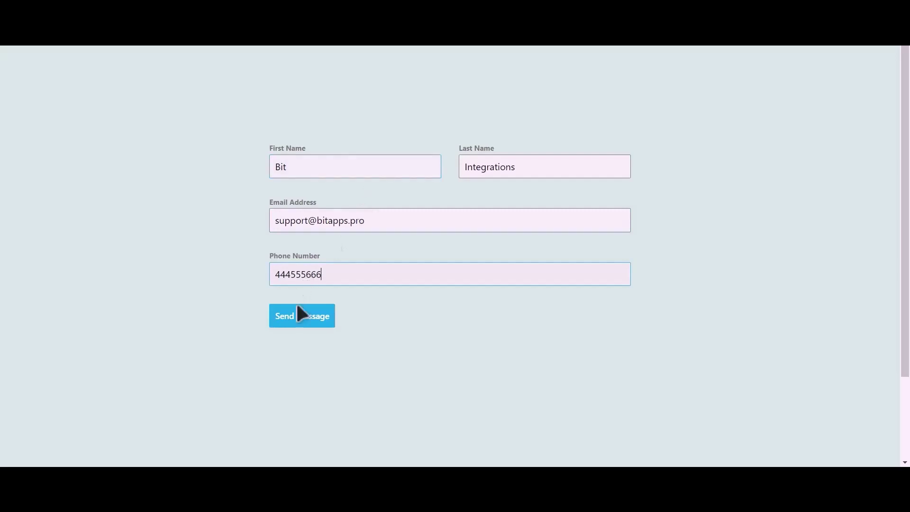
click(311, 321)
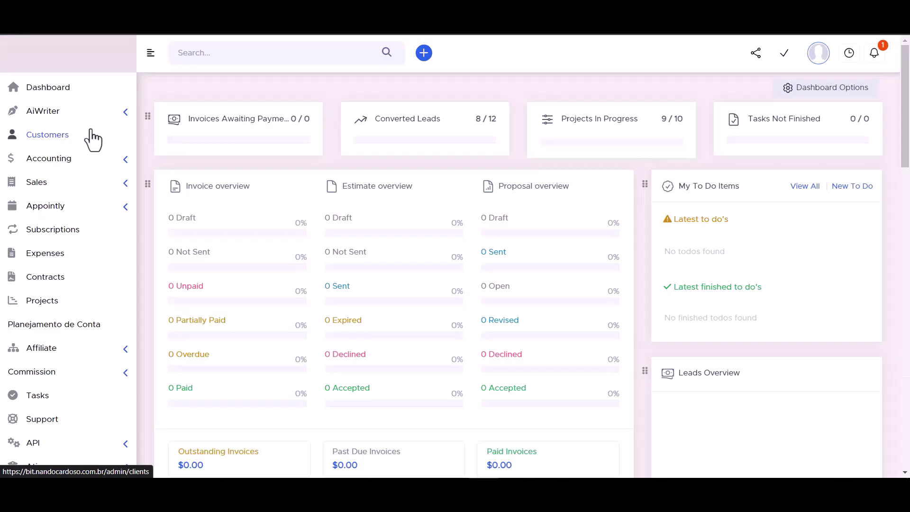
Open the form-created contact under the Bit Integrations customer's Contacts to check its name, e-mail and phone
click(57, 133)
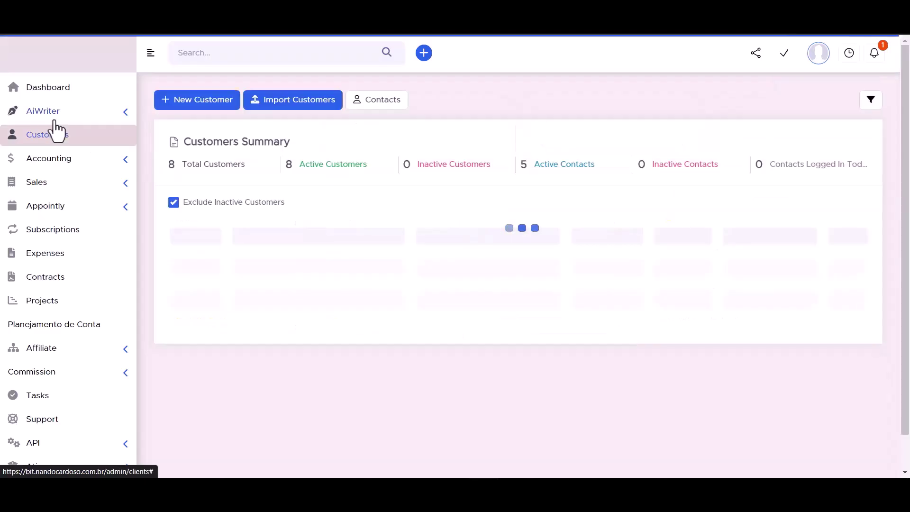
mouse_move(234, 291)
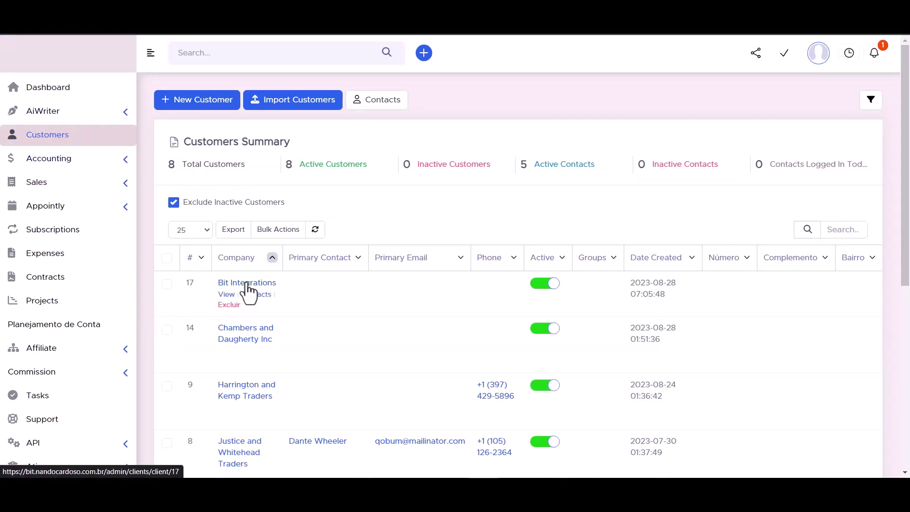
click(247, 286)
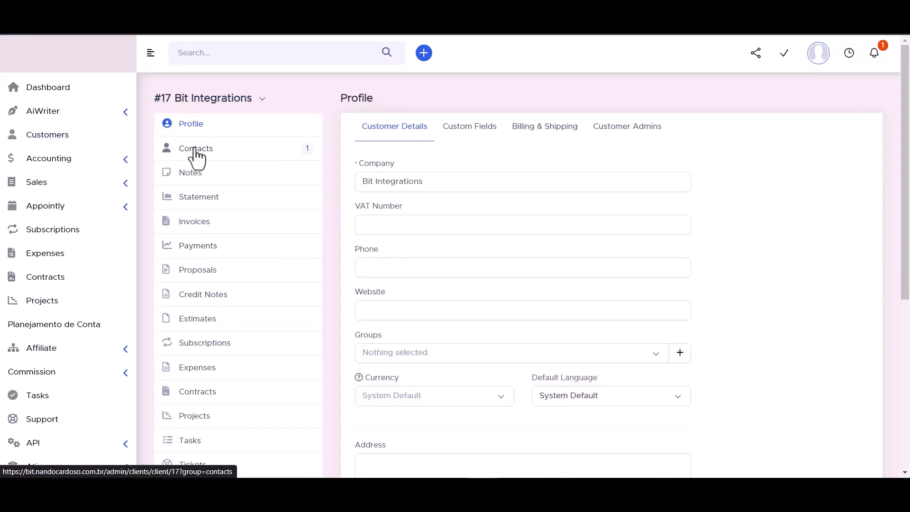
click(196, 158)
mouse_move(407, 221)
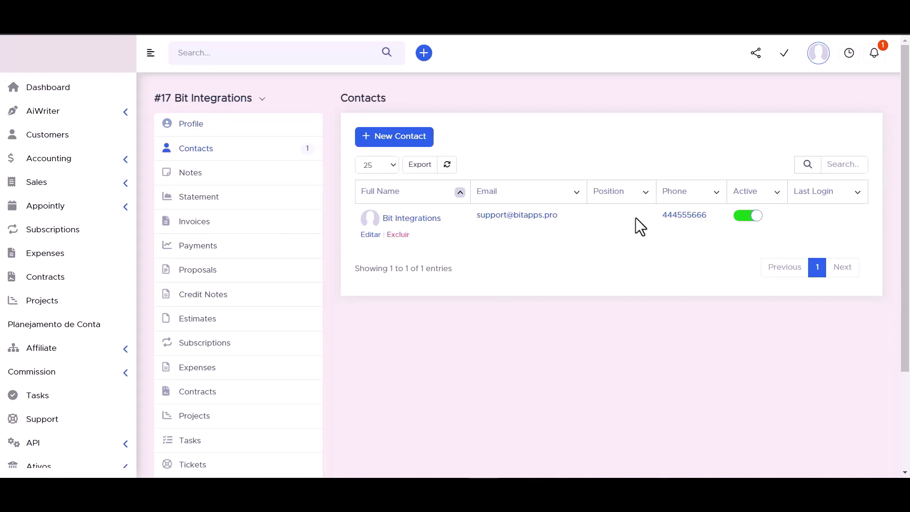
click(414, 219)
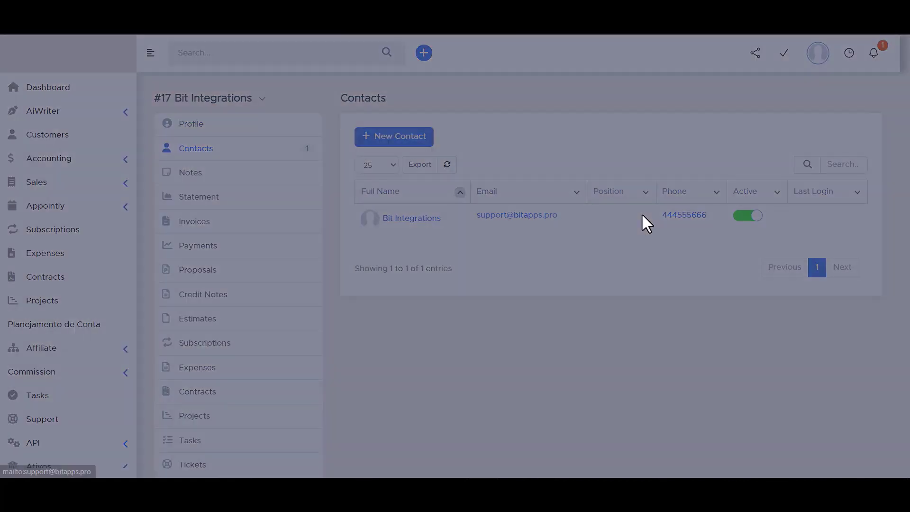
scroll(319, 220, down, 3)
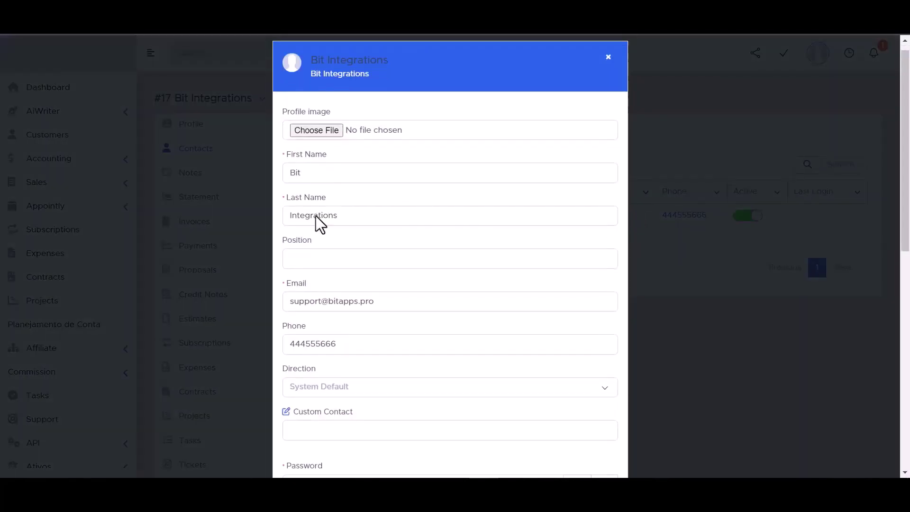